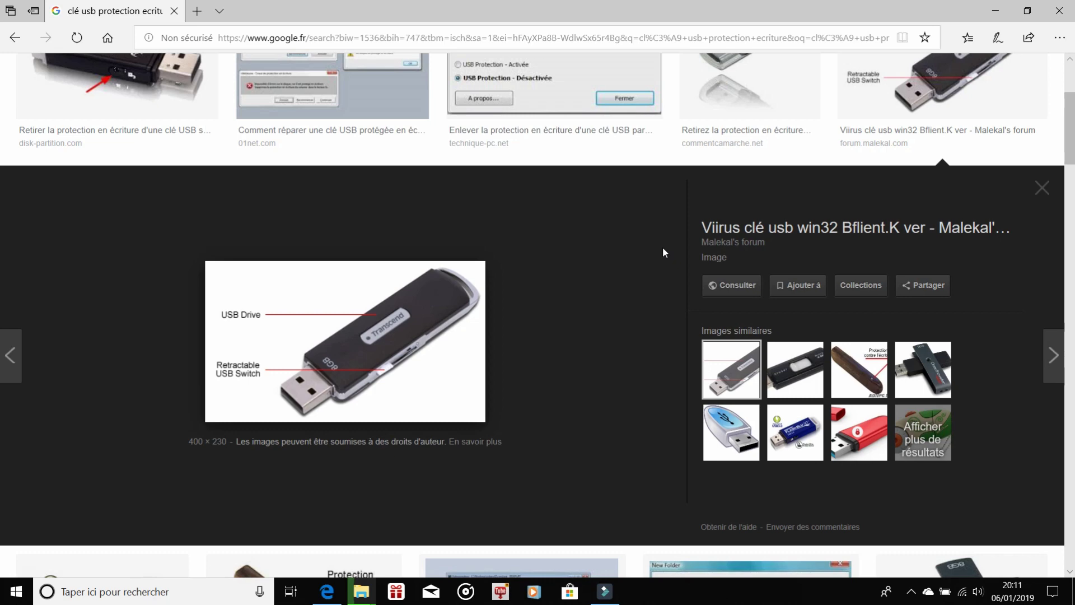
Examine the image results for USB keys that have a physical write-protection switch.
scroll(664, 247, up, 3)
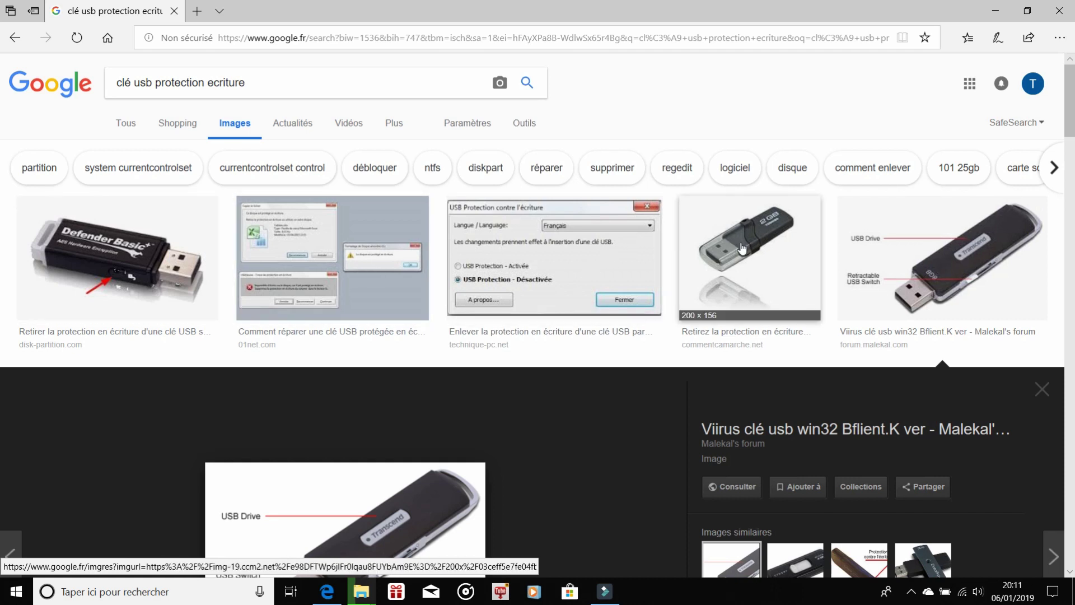
scroll(885, 257, down, 1)
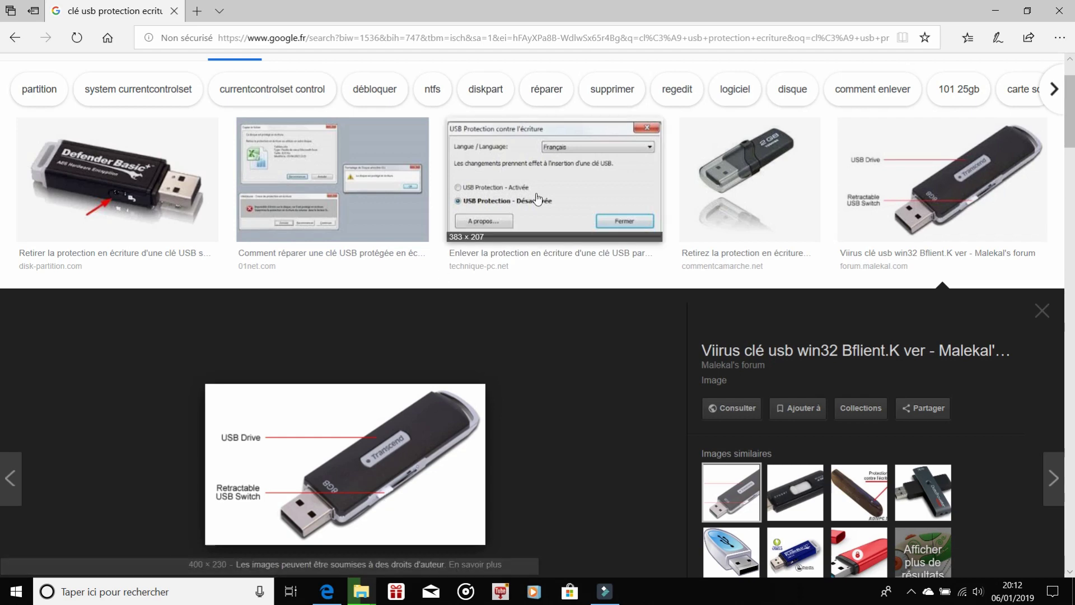
scroll(507, 255, down, 6)
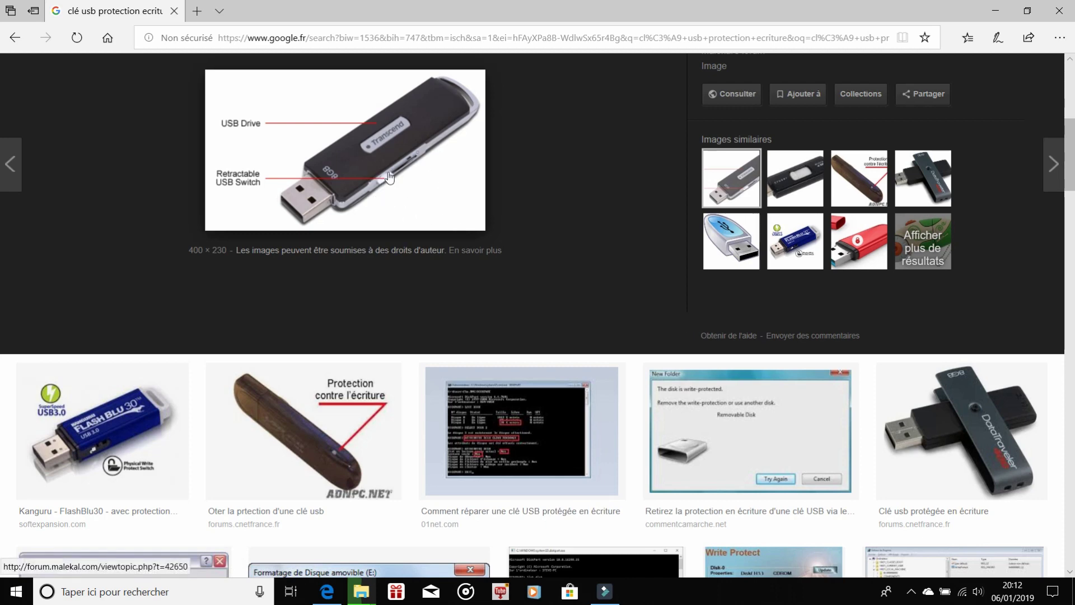
scroll(503, 305, up, 4)
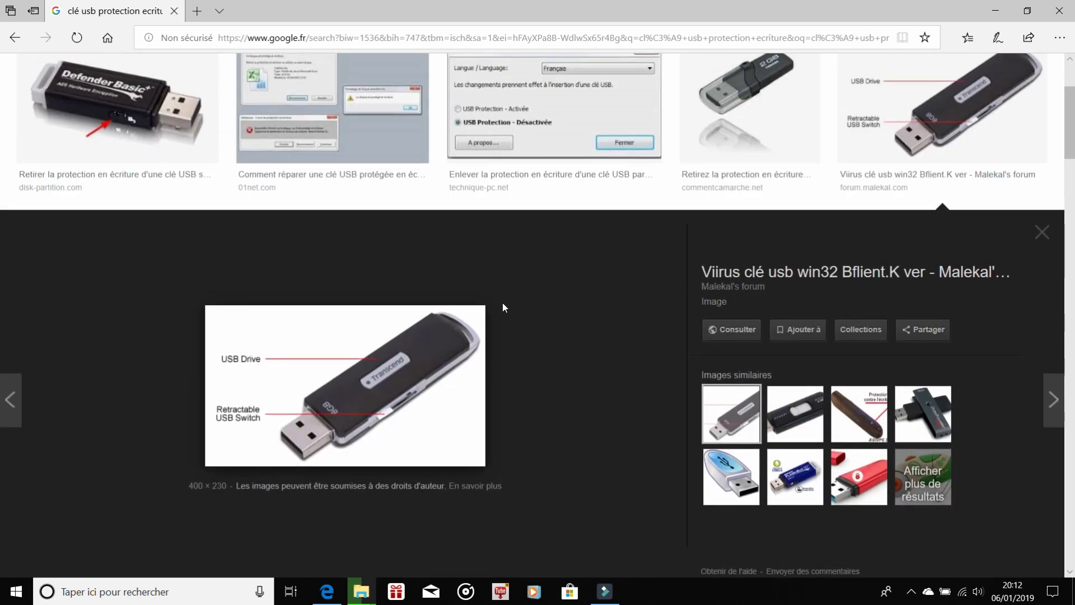
scroll(502, 308, up, 3)
Minimize the browser and bring up the File Explorer window showing the USB drive G:.
click(997, 14)
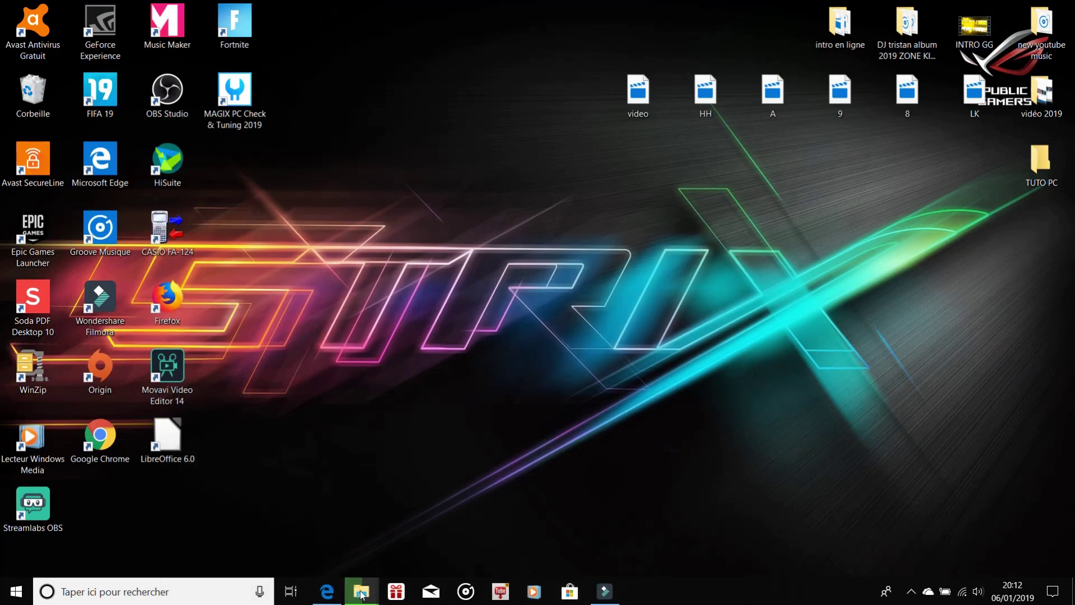
click(361, 593)
click(283, 526)
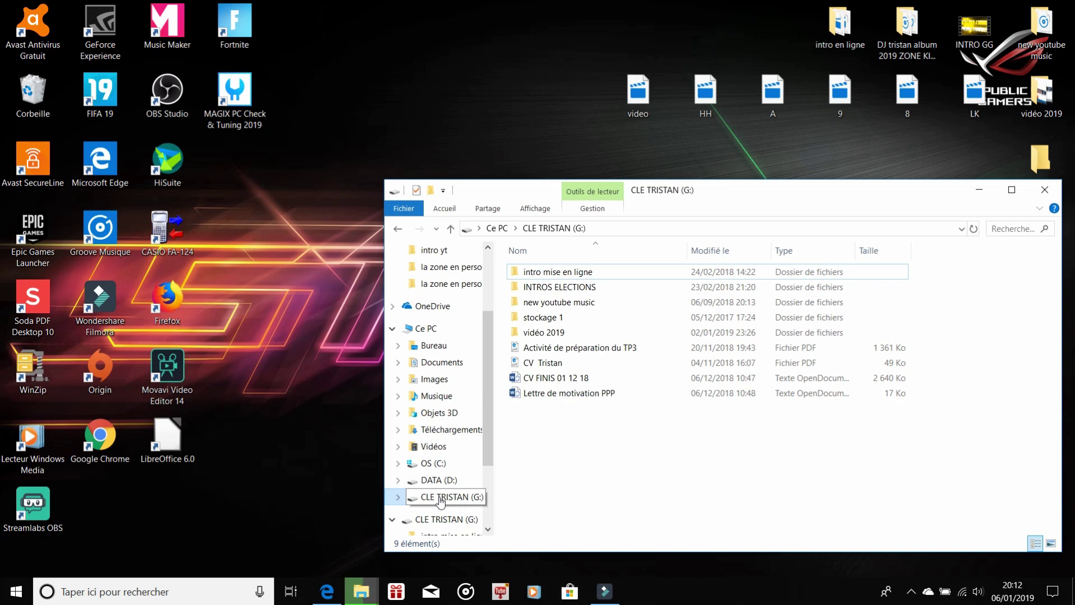
Review the tools, hardware, sharing and customization settings in the properties of USB drive G:, and close the dialog.
right_click(462, 497)
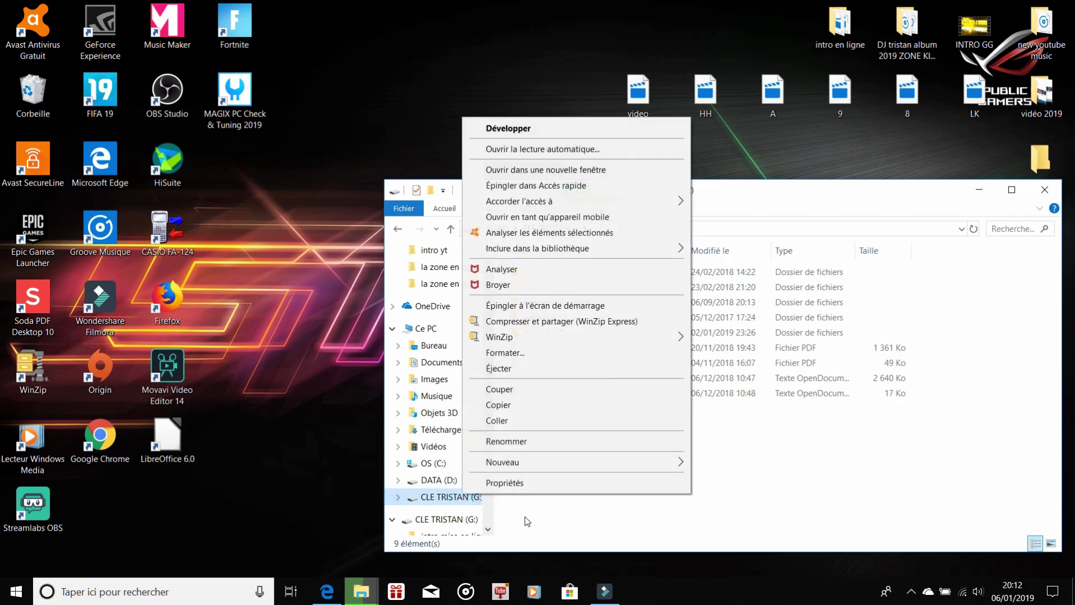
click(533, 484)
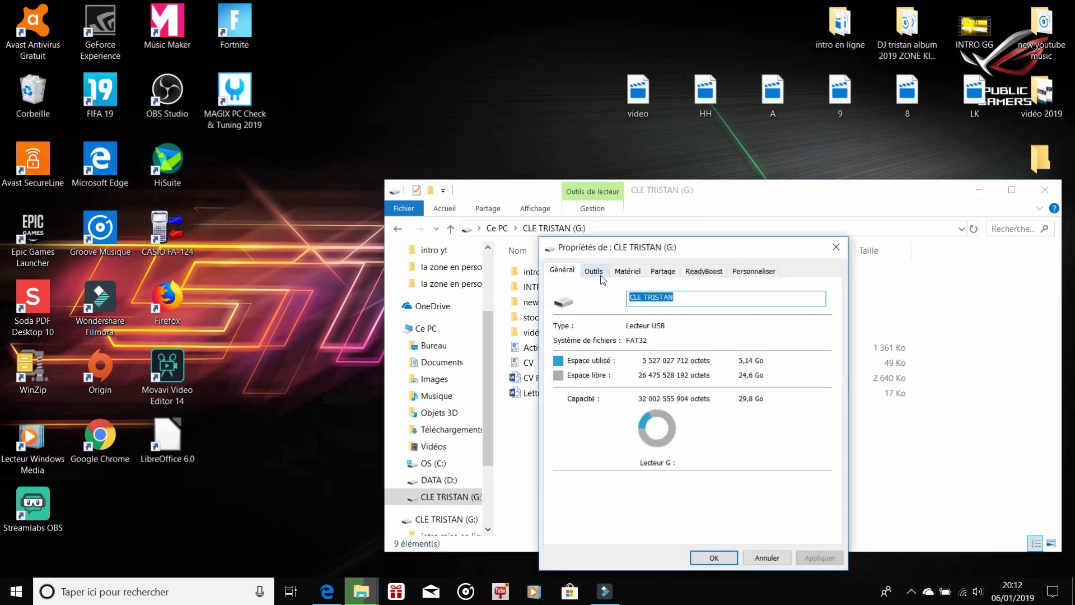
click(601, 272)
click(634, 272)
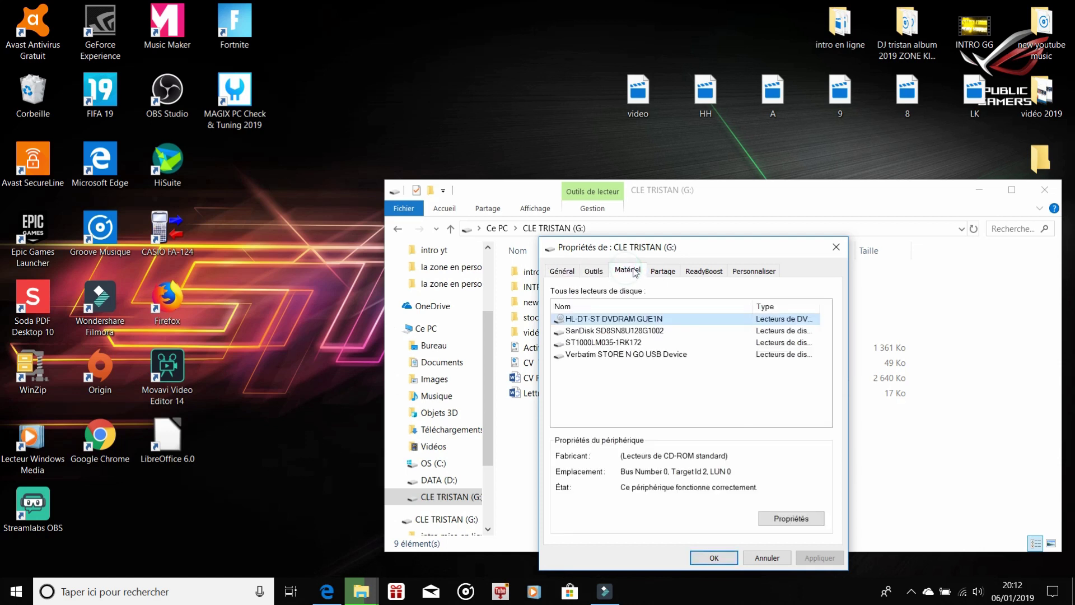
click(662, 271)
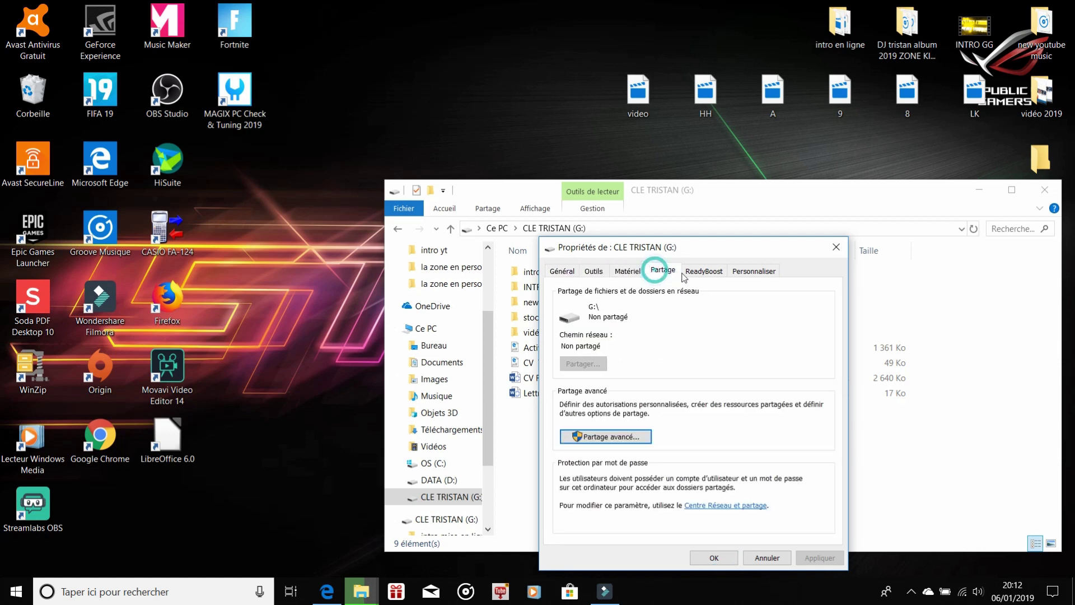
click(754, 272)
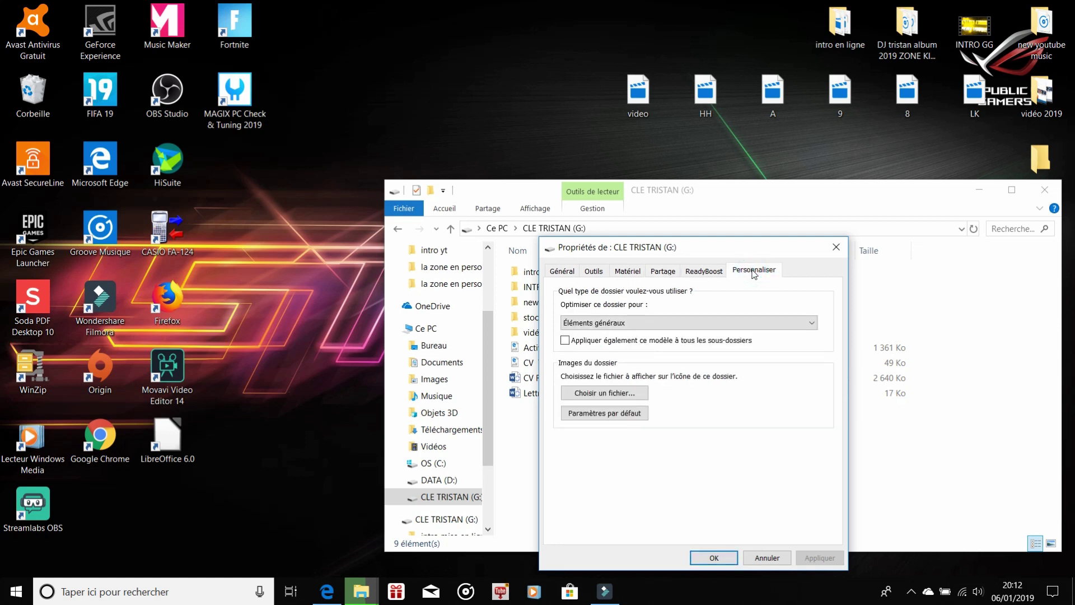
click(836, 247)
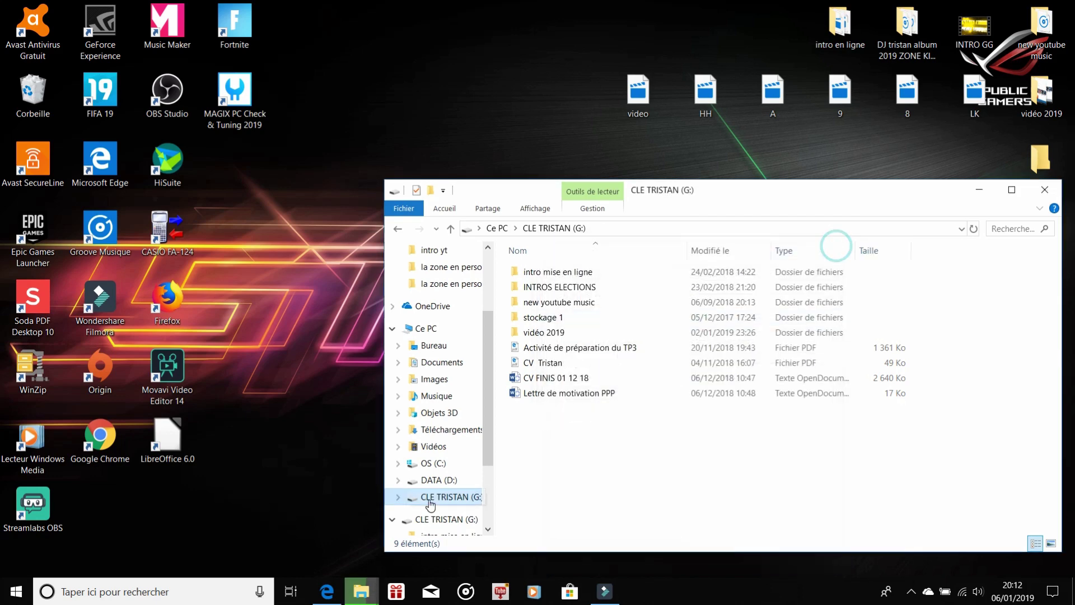
right_click(431, 504)
click(510, 490)
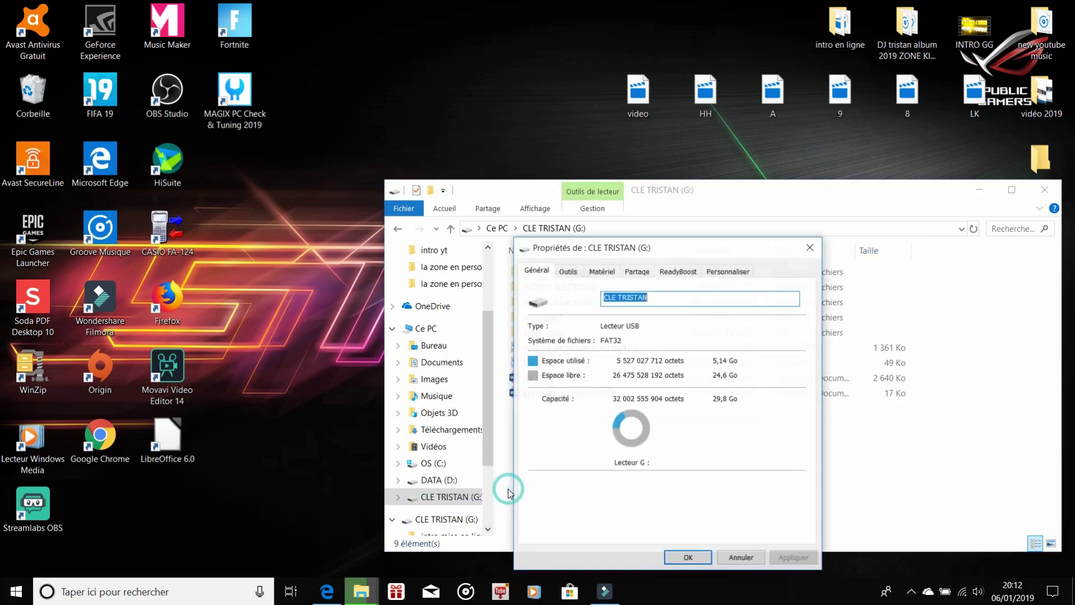
click(810, 247)
click(474, 496)
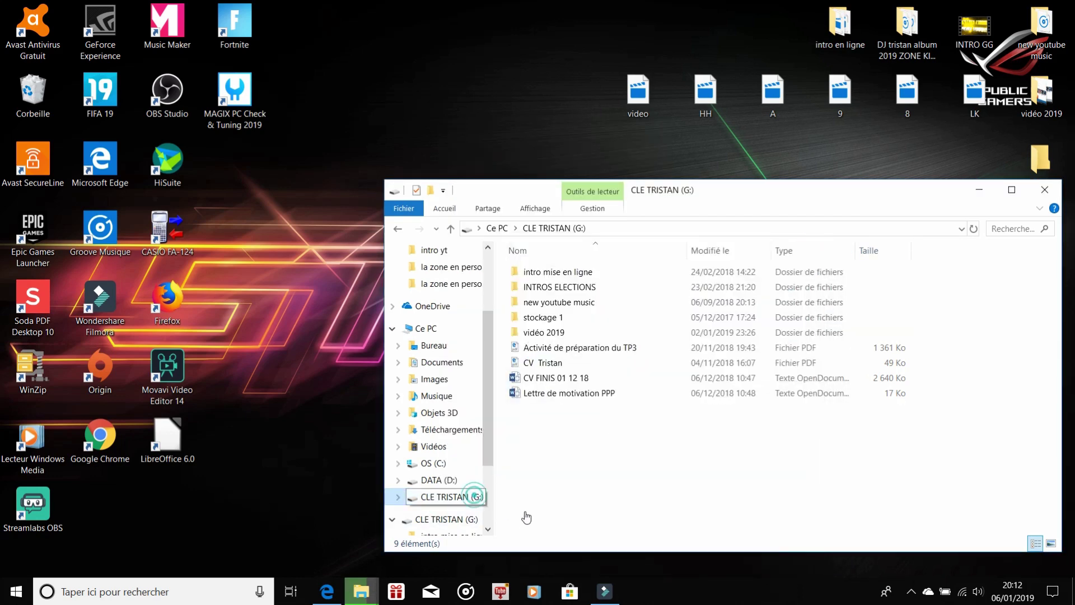
right_click(473, 496)
click(507, 485)
click(834, 244)
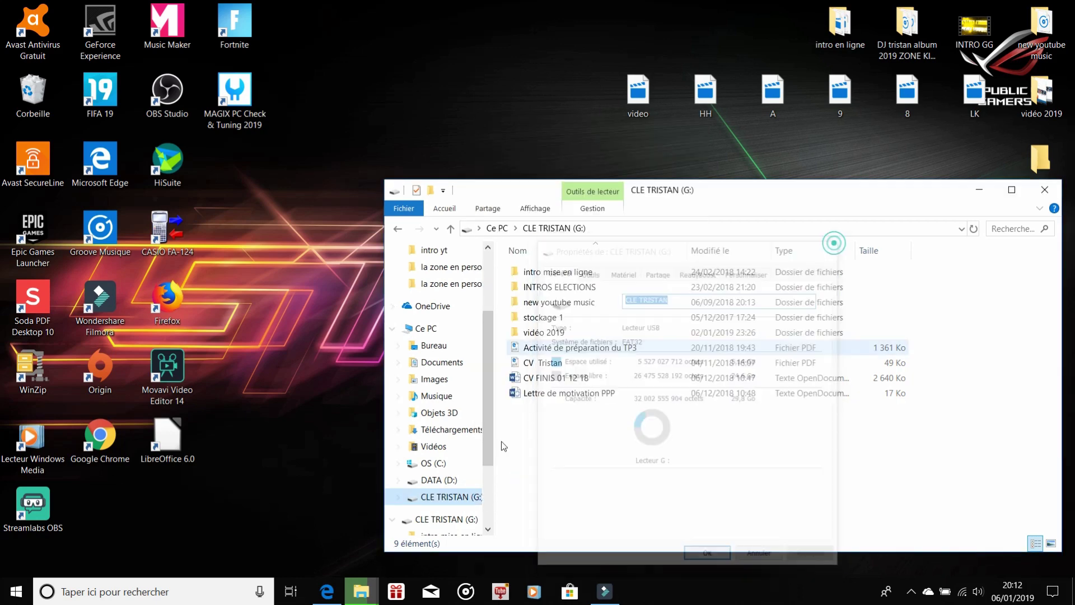
Open the properties of USB drive G: again and view its error-checking tools and hardware list.
right_click(450, 497)
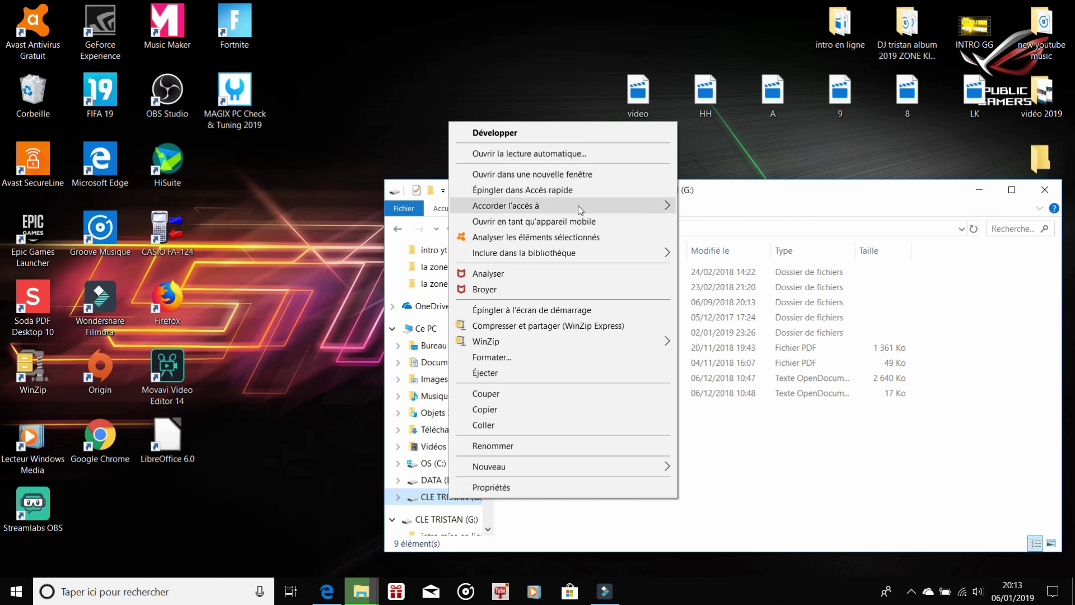
mouse_move(578, 207)
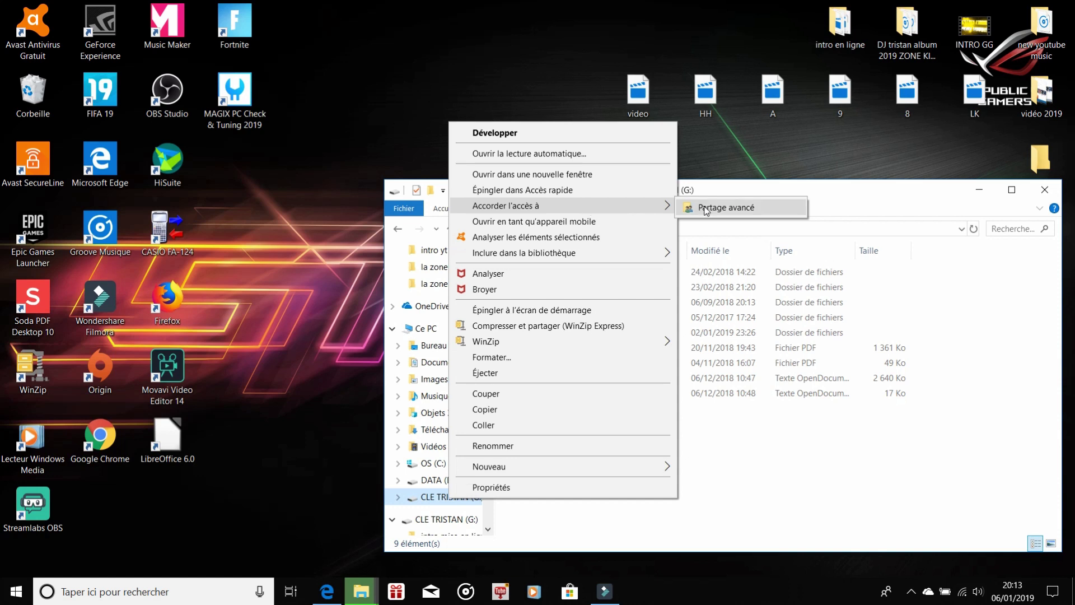
mouse_move(607, 263)
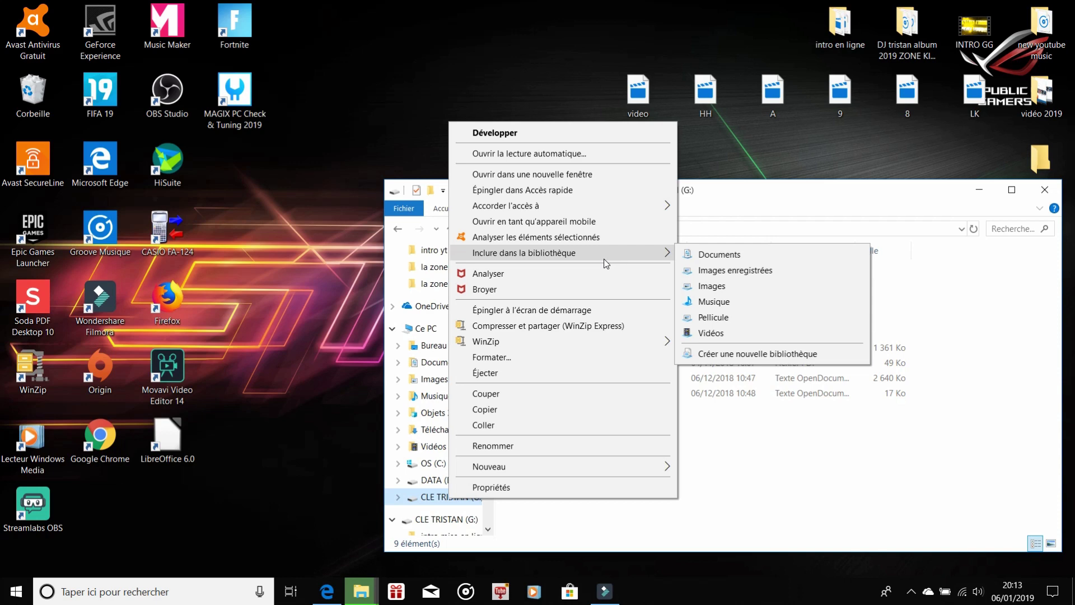
click(534, 487)
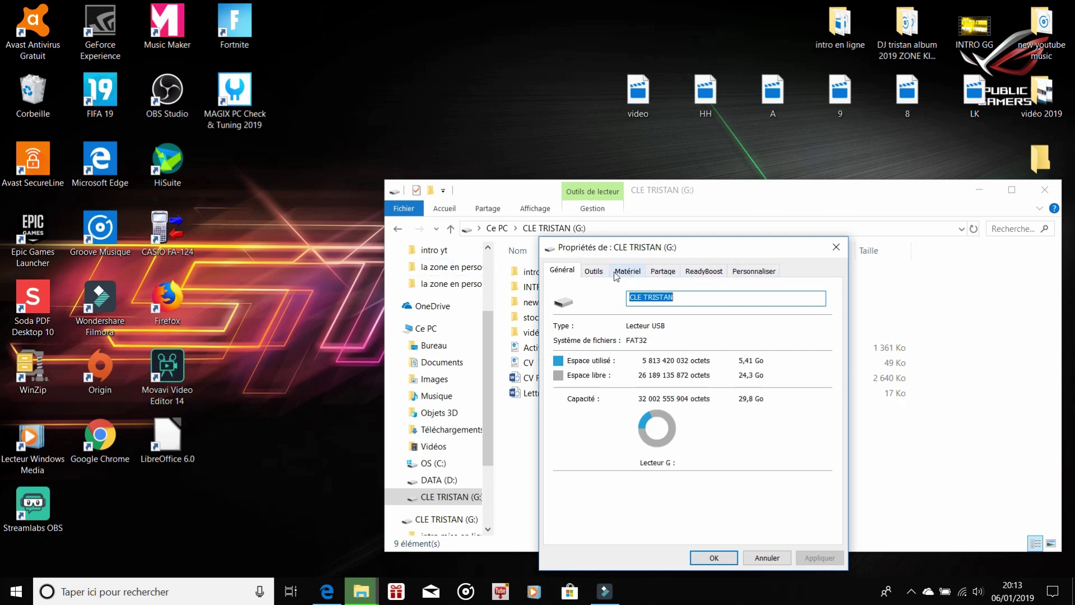
click(593, 271)
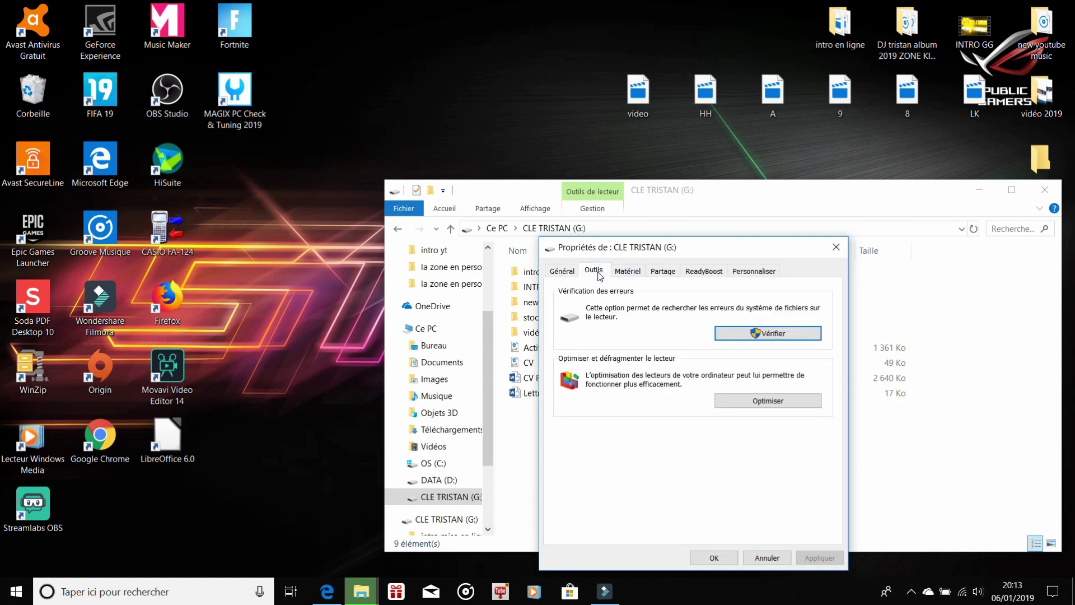
click(638, 275)
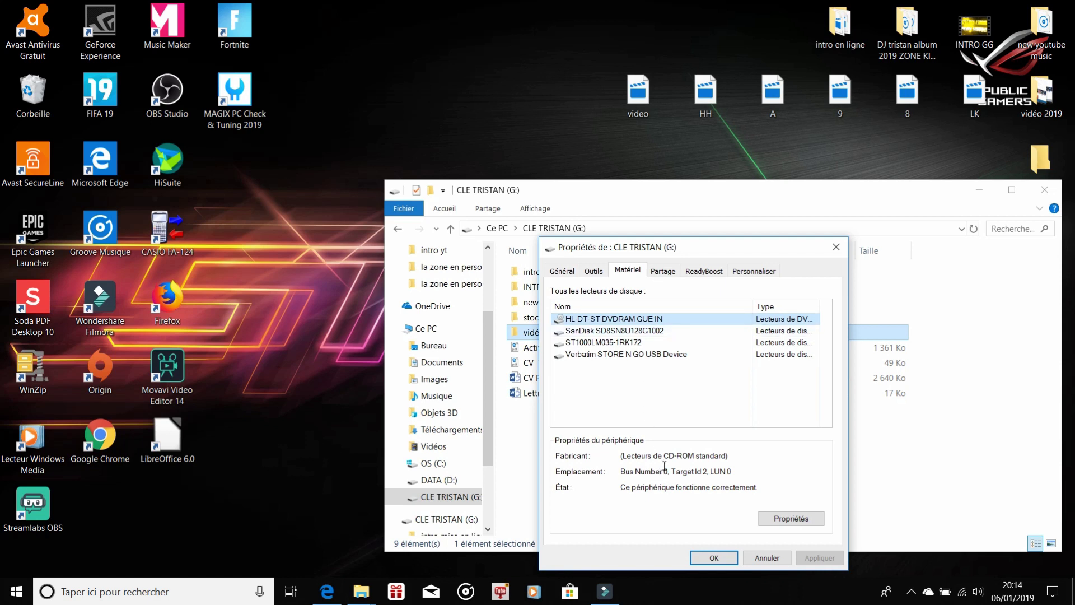
View the device properties of the SanDisk SD8SN8U128G1002 and HL-DT-ST DVDRAM GUE1N drives, closing each one.
click(697, 334)
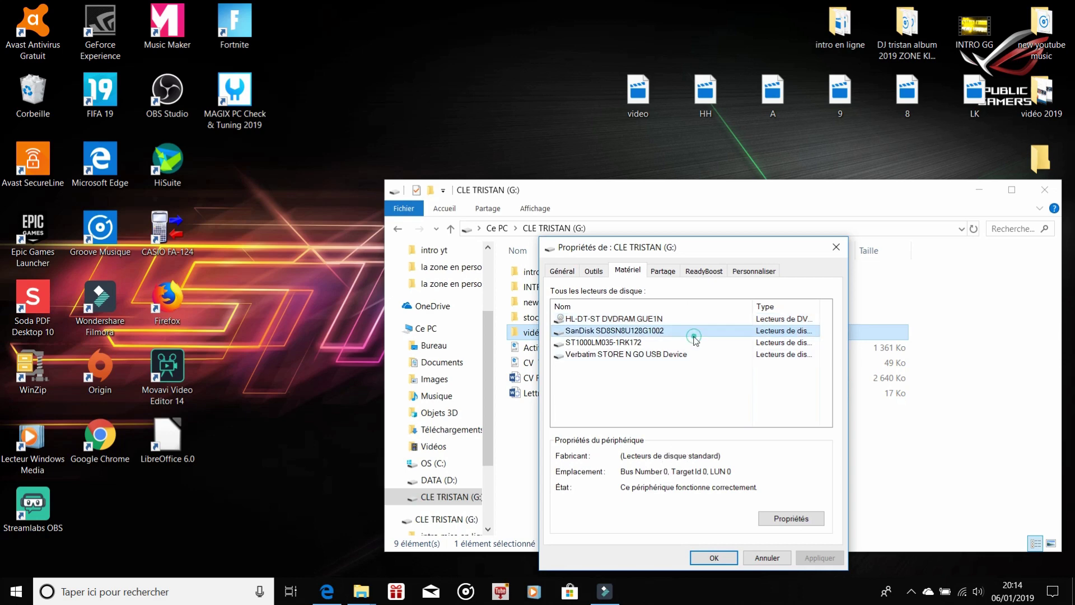
double_click(697, 334)
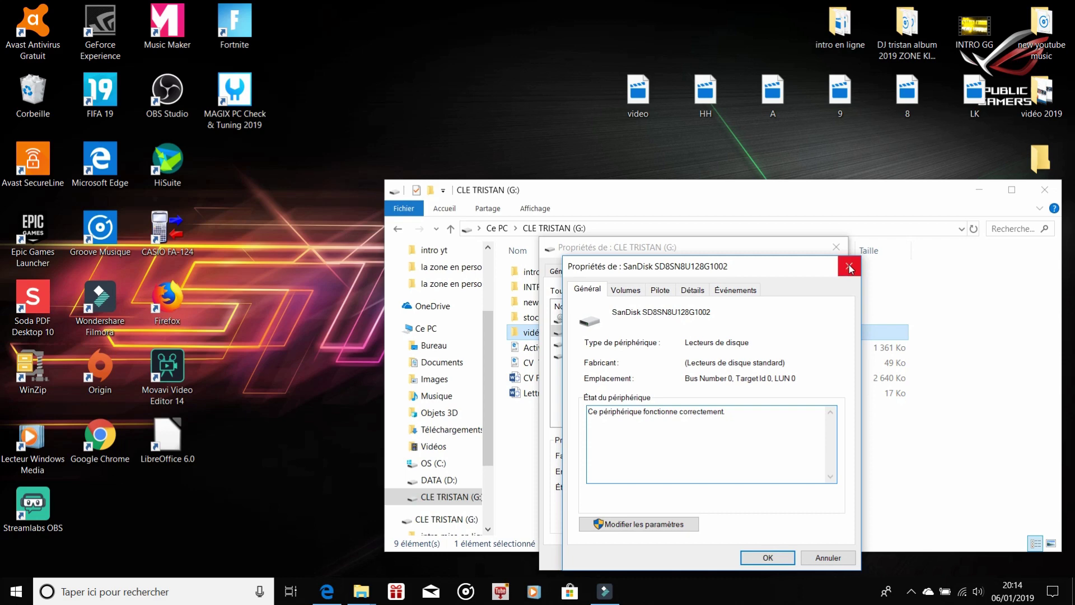
click(850, 268)
click(632, 319)
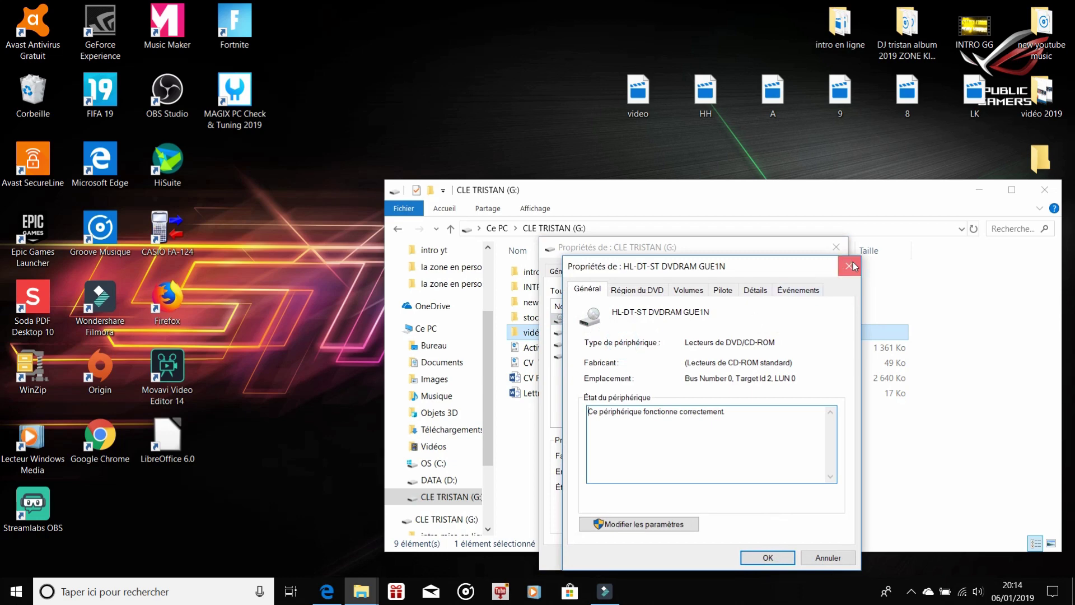
click(847, 265)
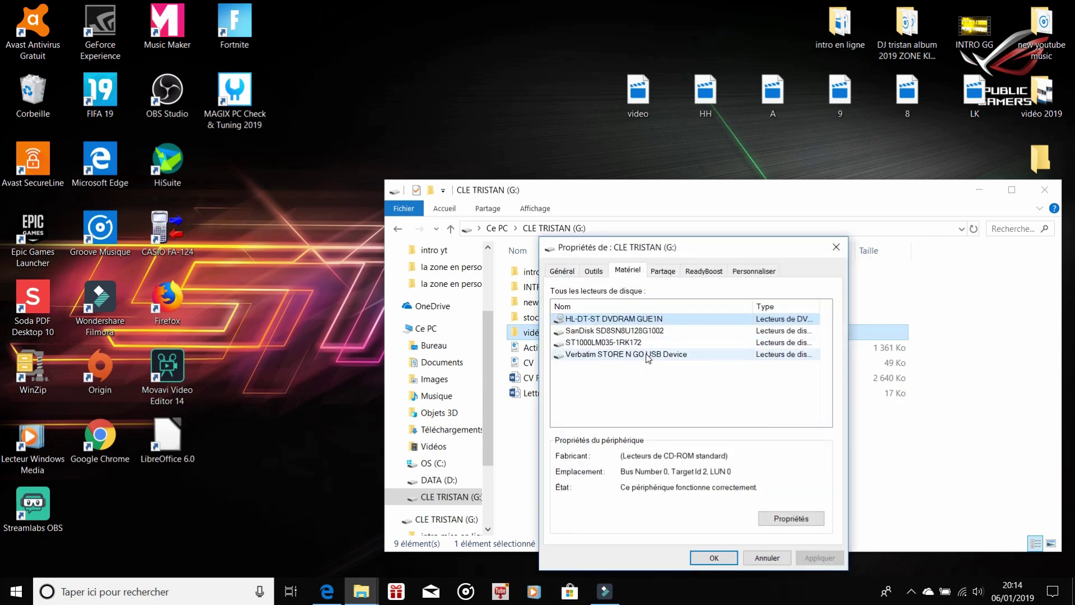
Inspect the volumes, driver, details and event history of the Verbatim STORE N GO USB Device.
double_click(648, 356)
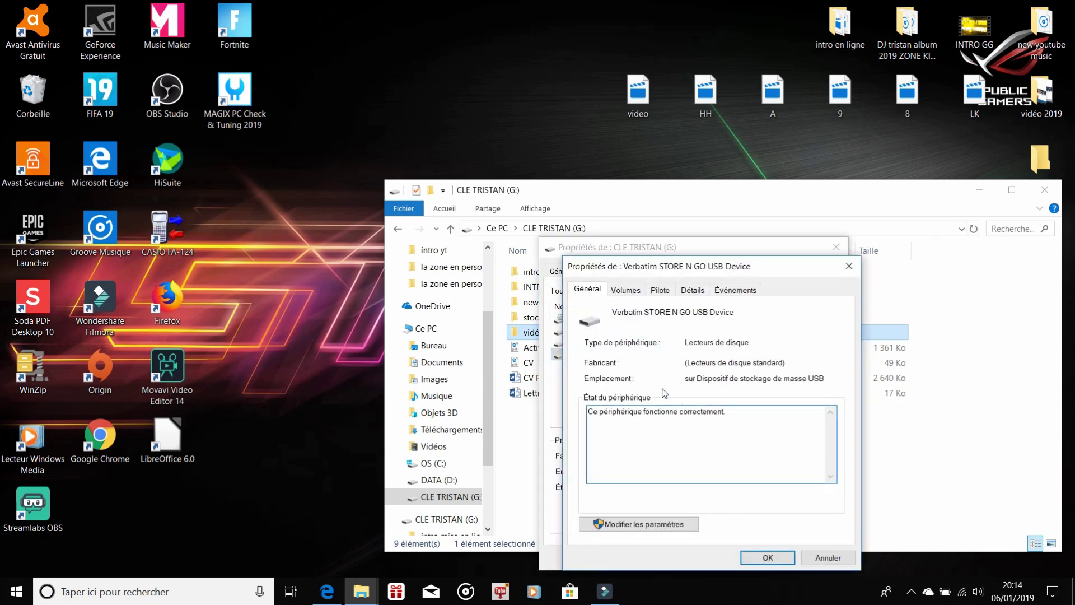
click(626, 289)
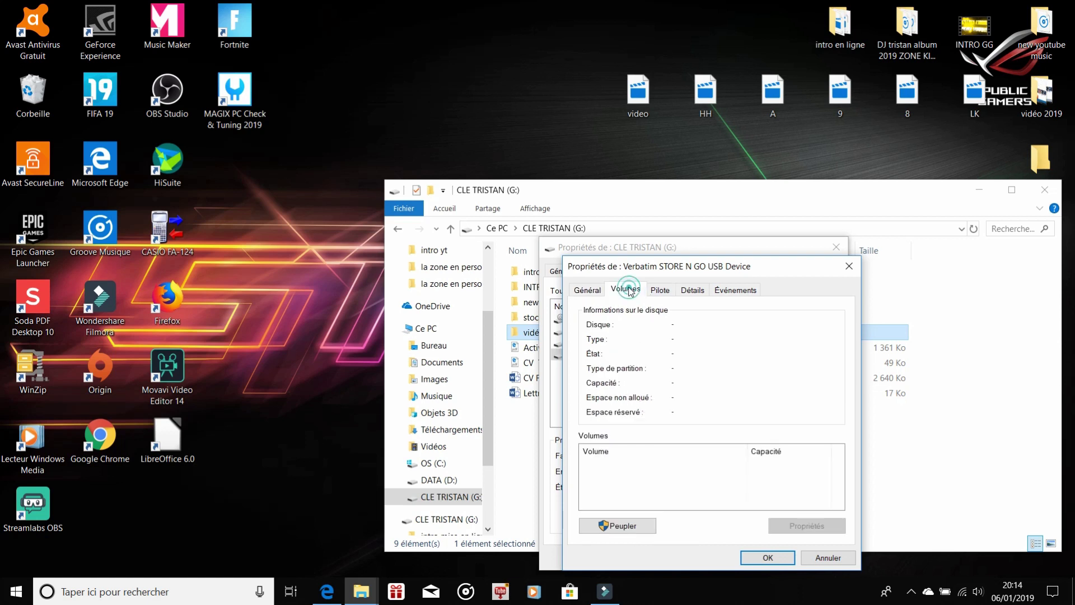
click(660, 290)
click(695, 290)
click(667, 290)
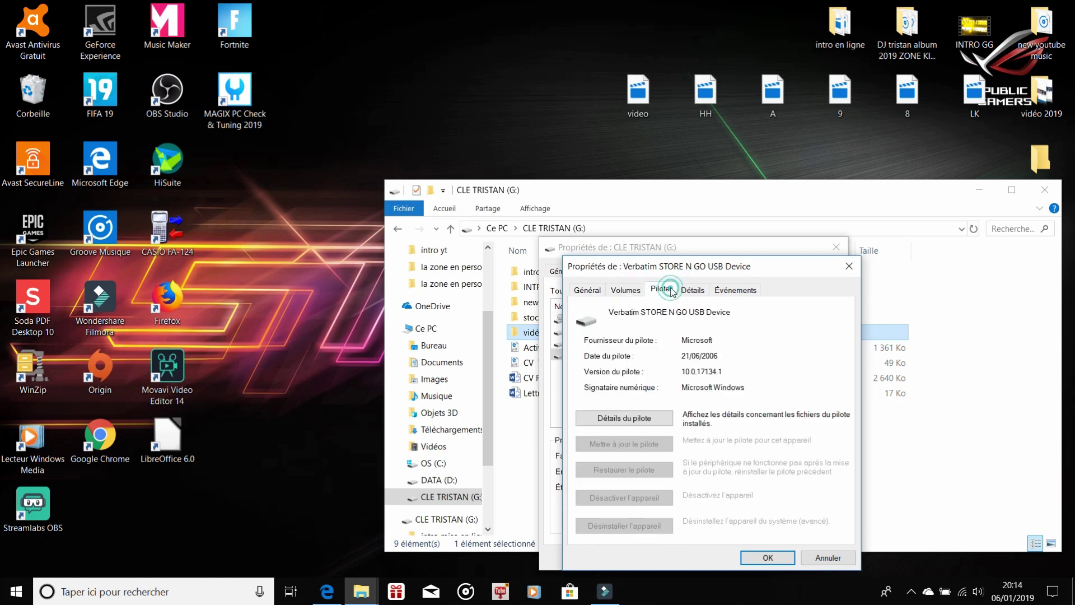
click(720, 294)
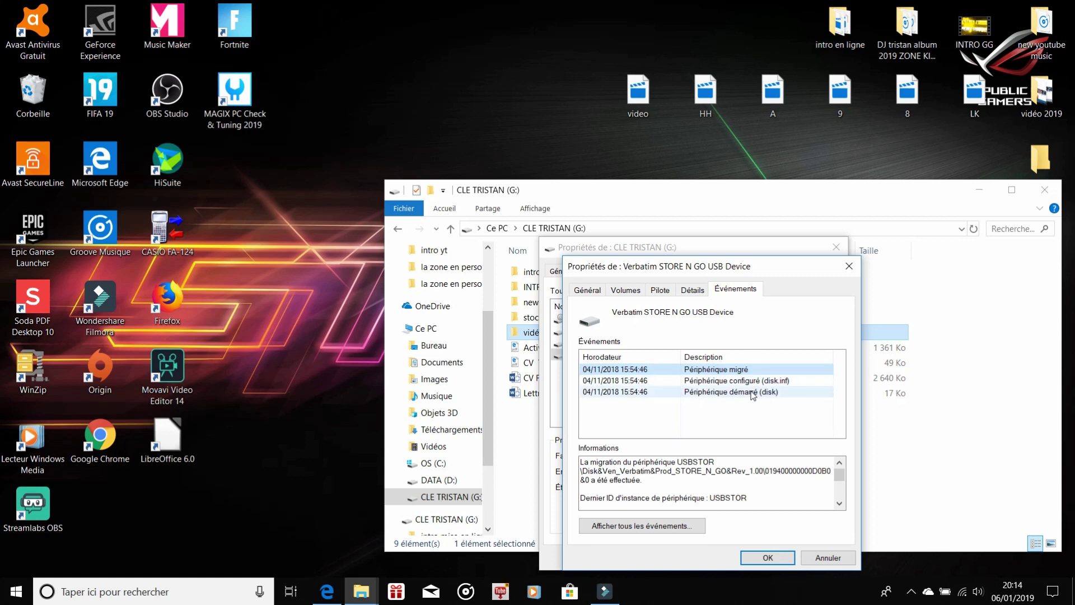
right_click(728, 373)
click(713, 396)
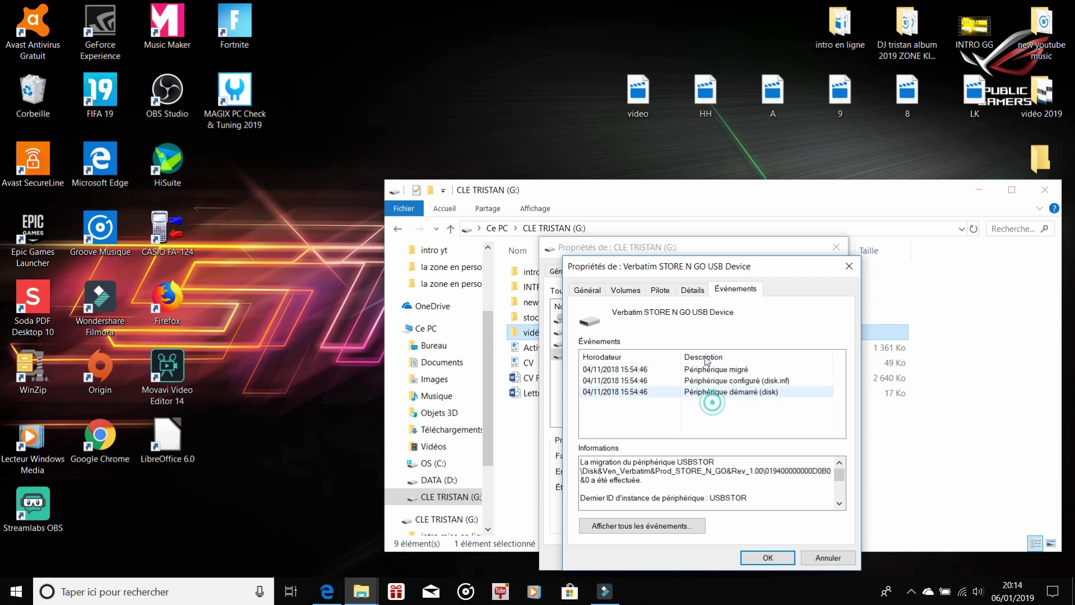
Recheck the Verbatim device's details, driver, volume and general information, and close its properties, the drive's properties and File Explorer.
click(690, 290)
click(666, 289)
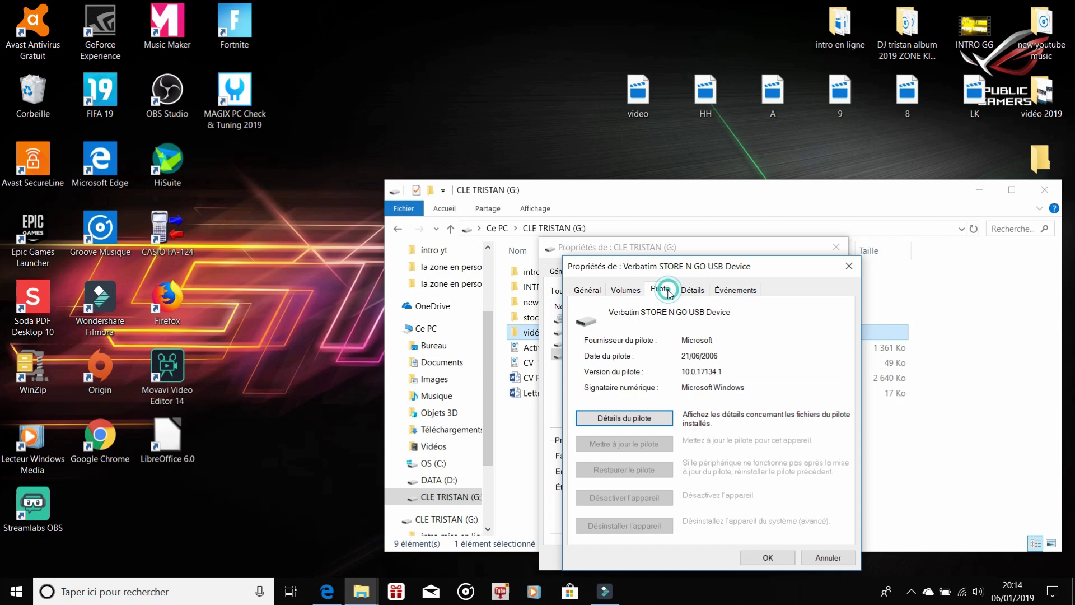
click(625, 290)
click(587, 290)
click(849, 266)
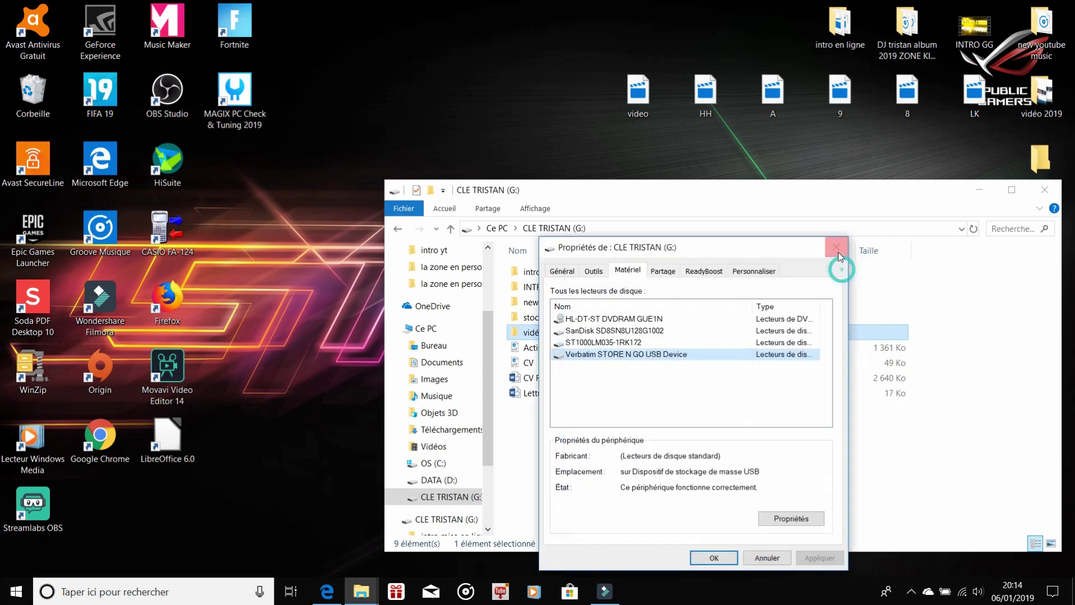
click(836, 250)
click(1045, 190)
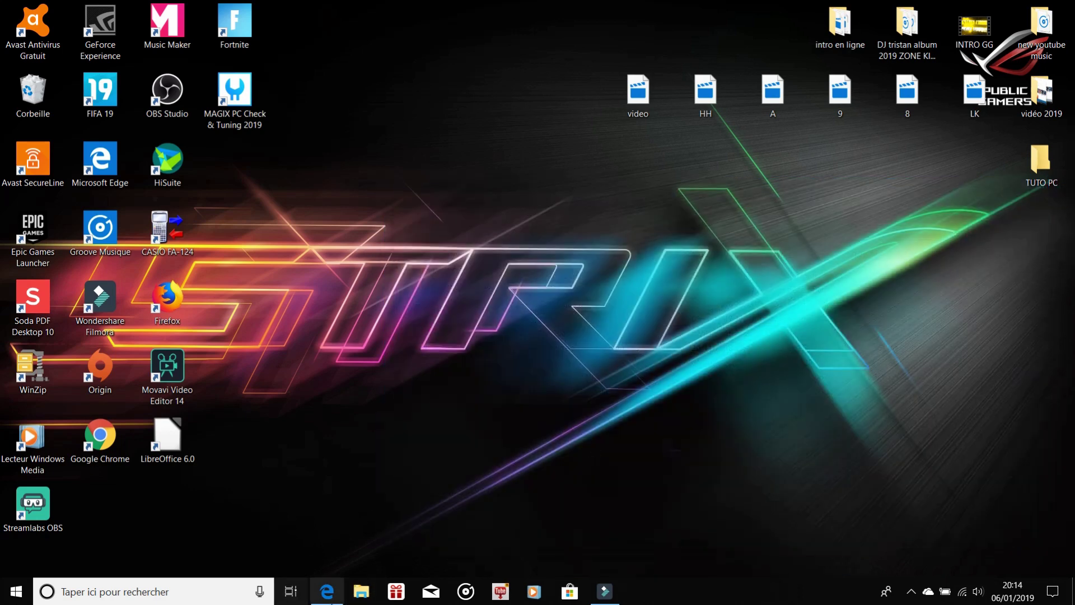
Switch back to Microsoft Edge and toggle the preview of the Transcend key image labelled Retractable USB Switch.
click(339, 600)
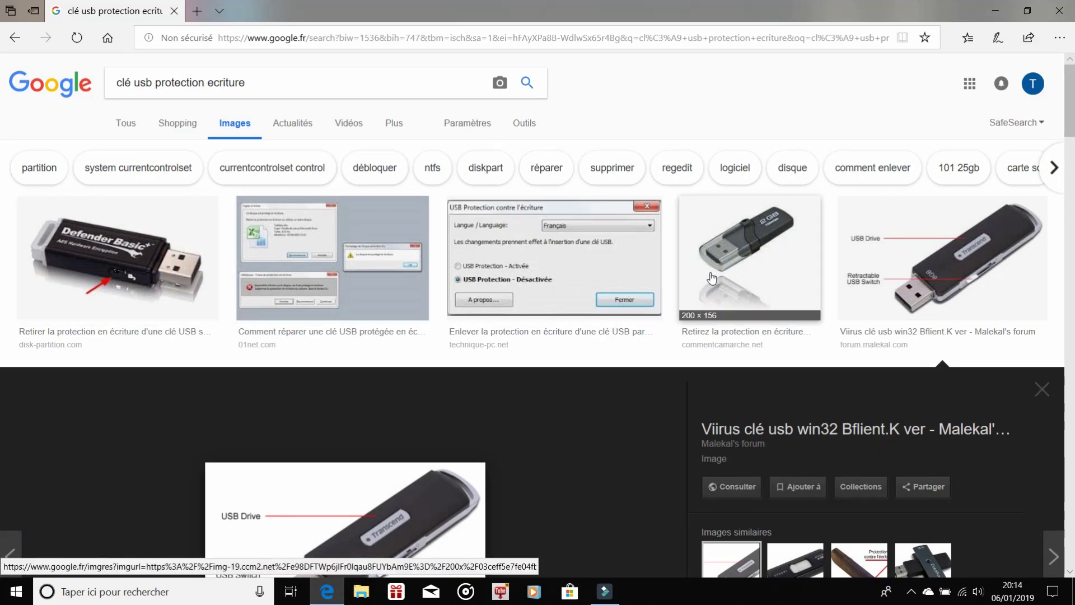
click(969, 278)
click(962, 278)
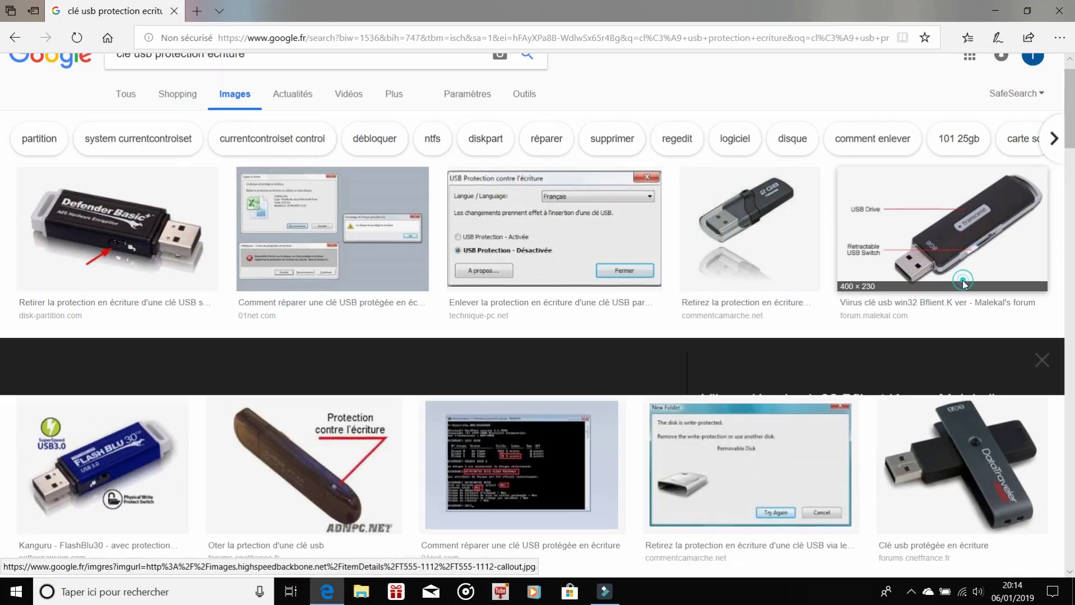
Show the desktop in place of the browser and open the contents of the USB drive (G:) in File Explorer.
key(super+d)
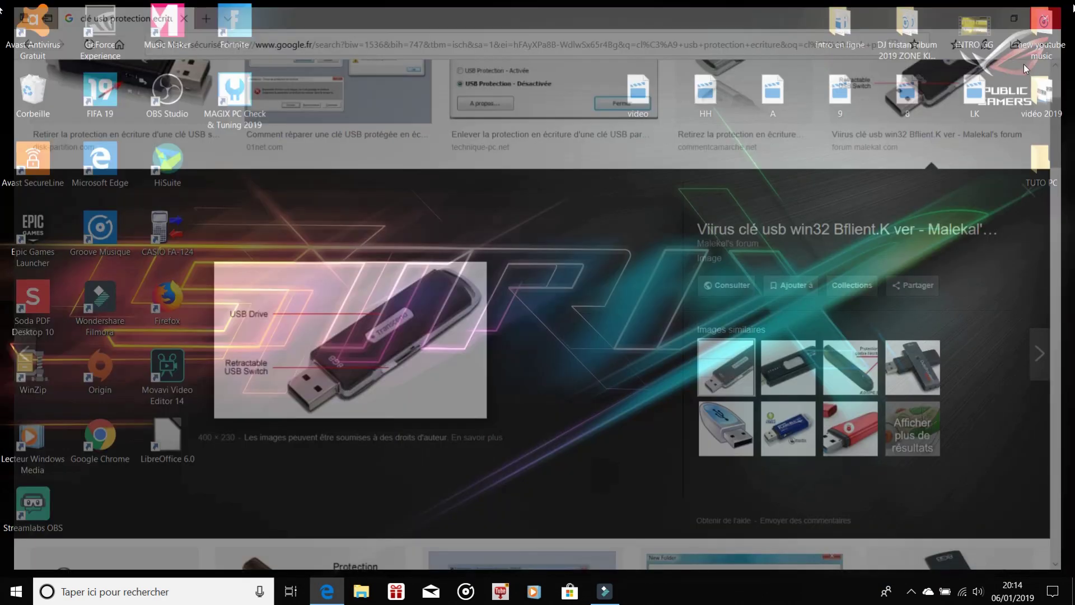
click(362, 591)
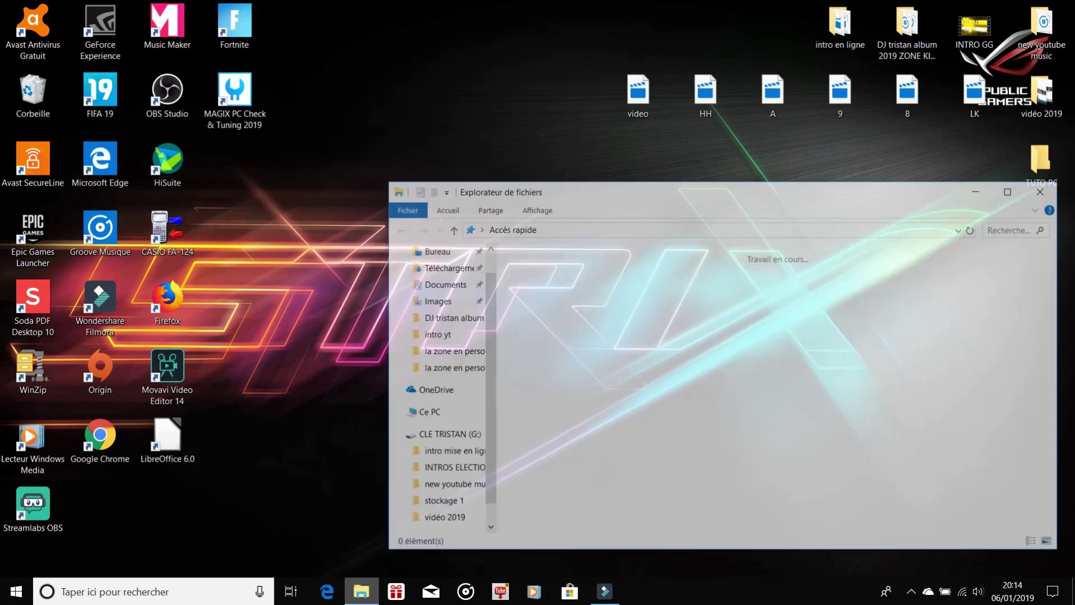
scroll(440, 437, down, 3)
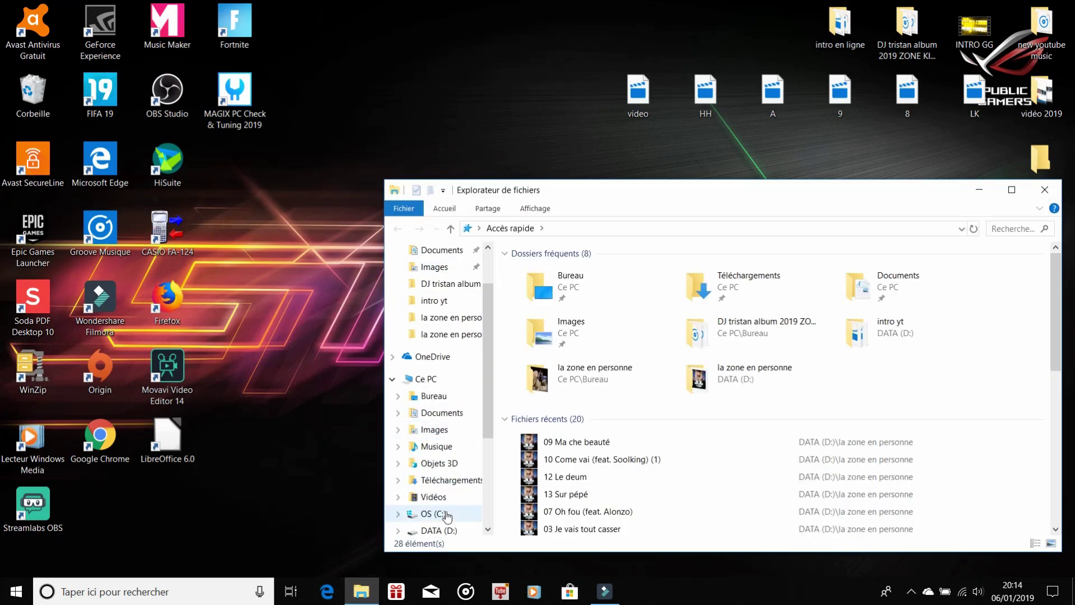
click(439, 497)
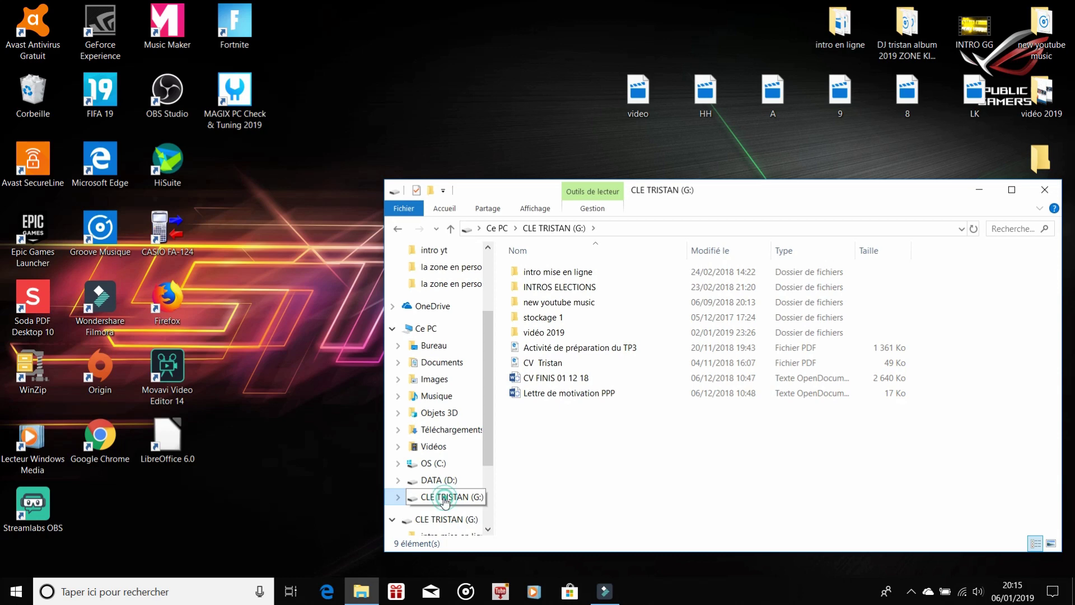
Look over the commands available for the USB drive (G:), including its access-sharing options, and close File Explorer.
right_click(437, 496)
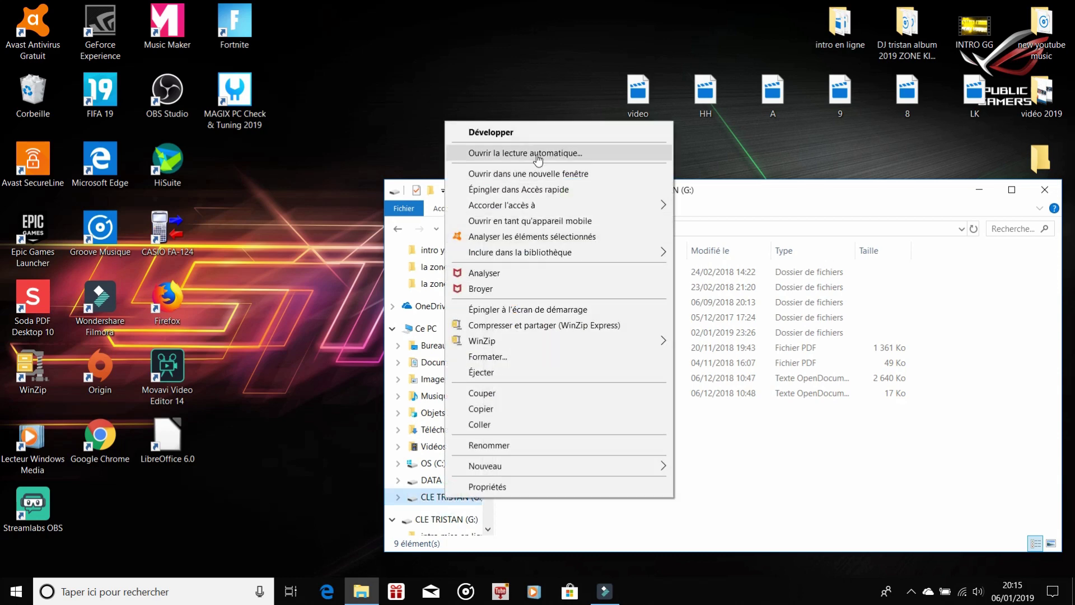
mouse_move(546, 205)
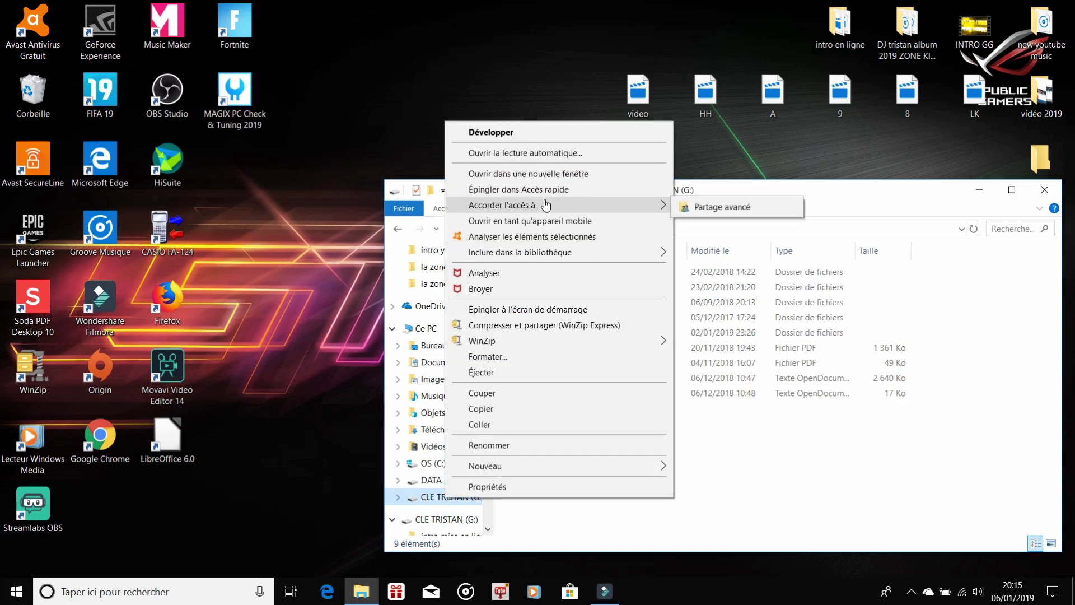
click(328, 351)
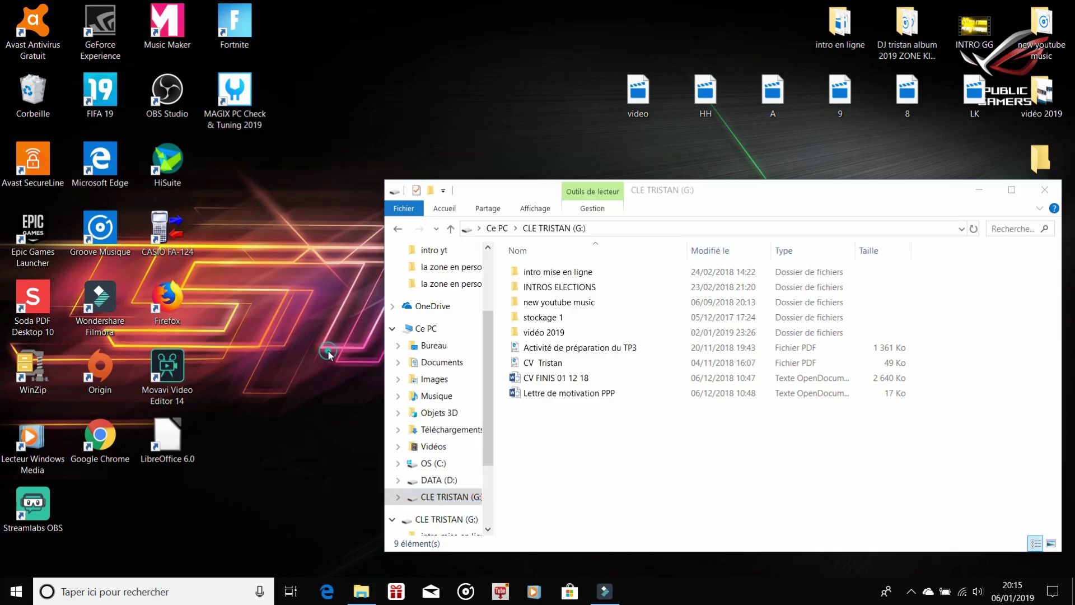
click(1045, 190)
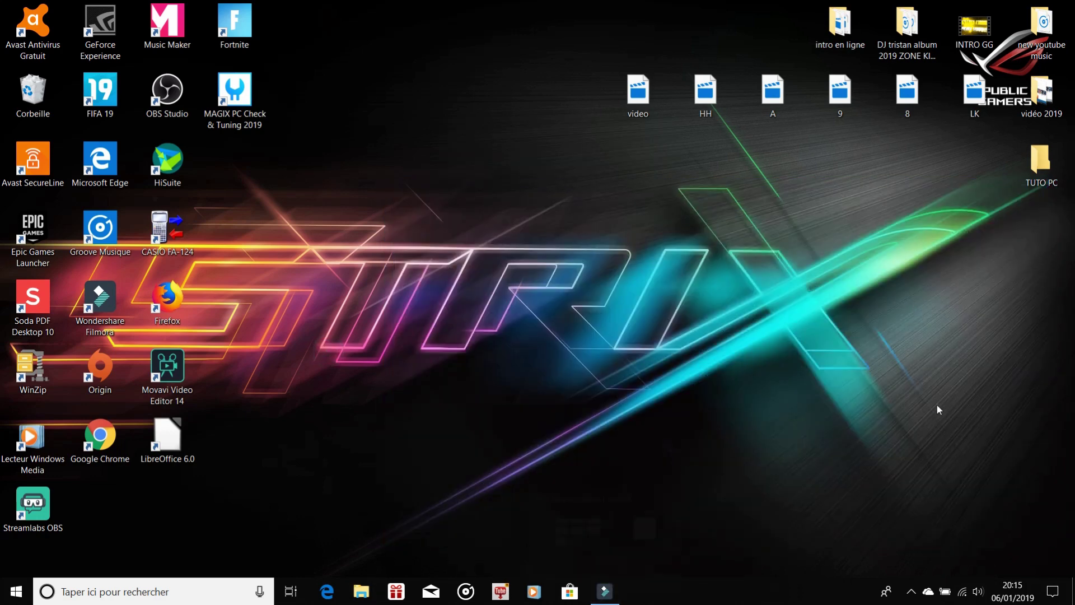